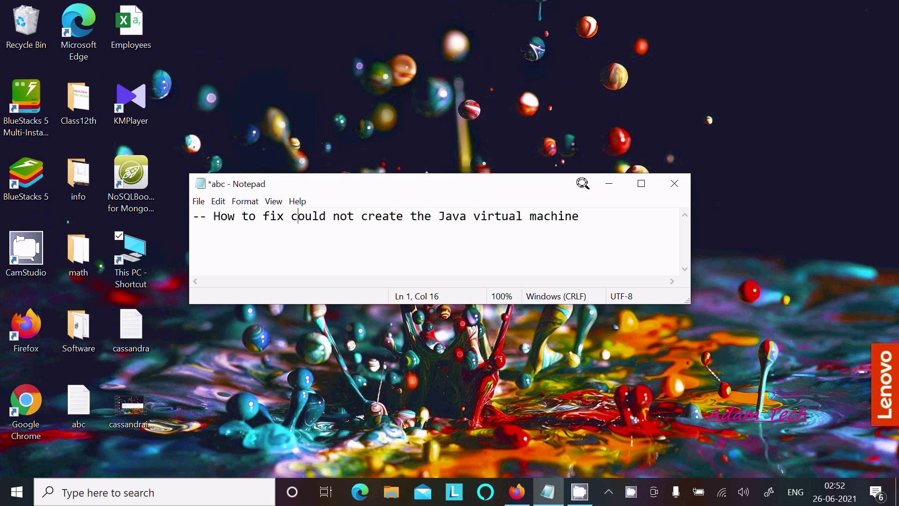
# Step: Minimize the Notepad note 'How to fix could not create the Java virtual machine'
pyautogui.click(609, 183)
# Step: Run cassandra -f in a new Command Prompt, review the Java Virtual Machine error, then close it
pyautogui.click(140, 498)
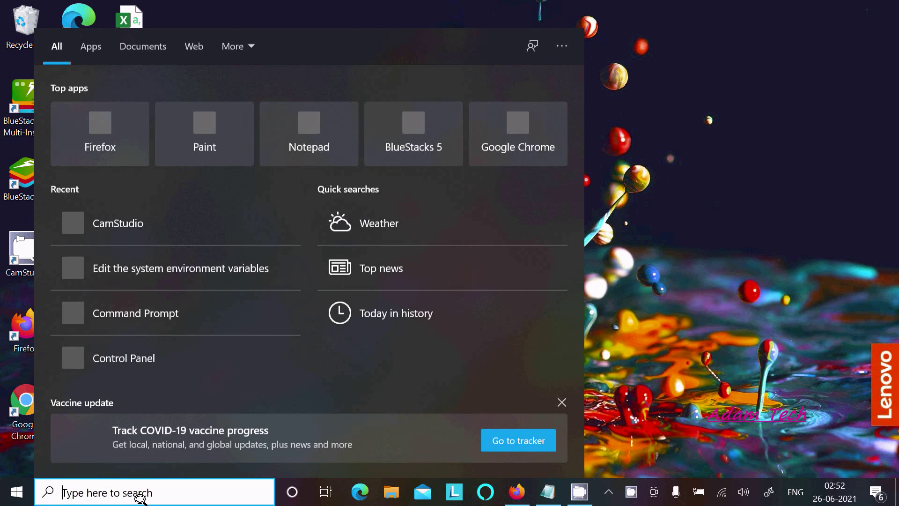
pyautogui.write('cmd')
pyautogui.press('Return')
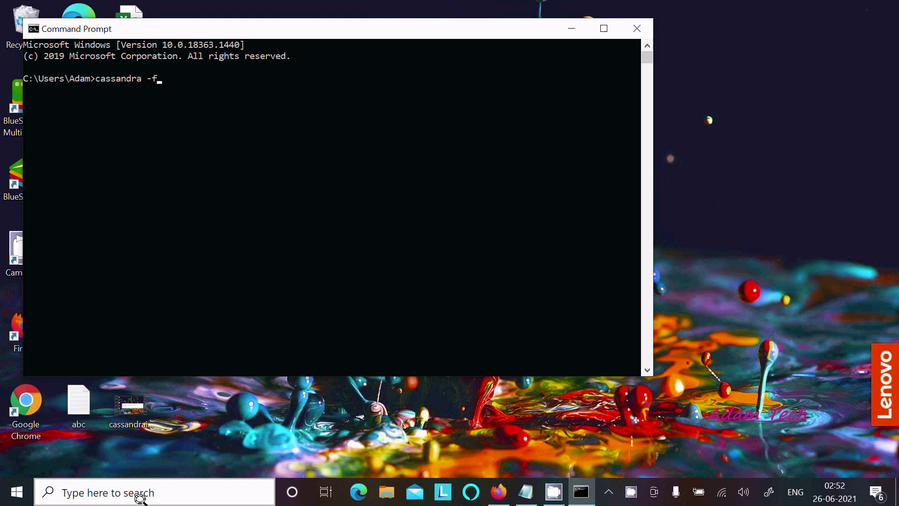
pyautogui.press('Return')
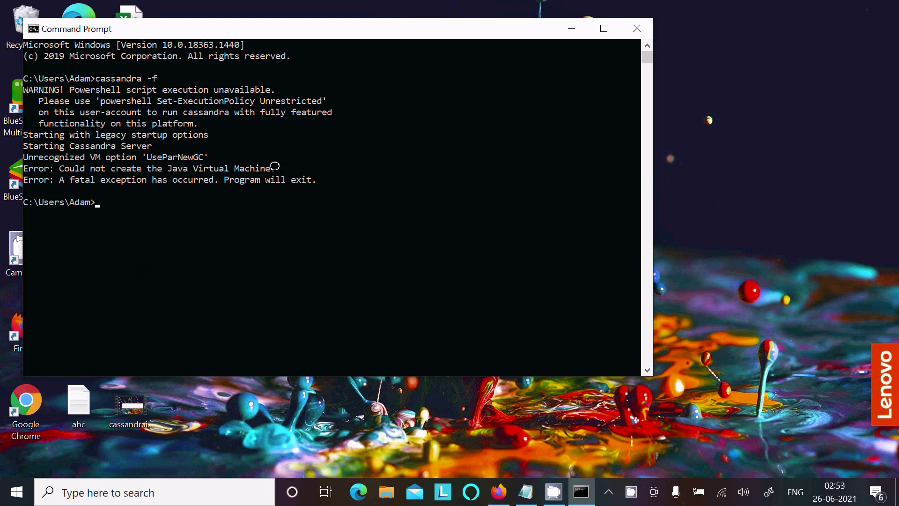
pyautogui.moveTo(276, 168); pyautogui.dragTo(89, 171)
pyautogui.click(90, 167)
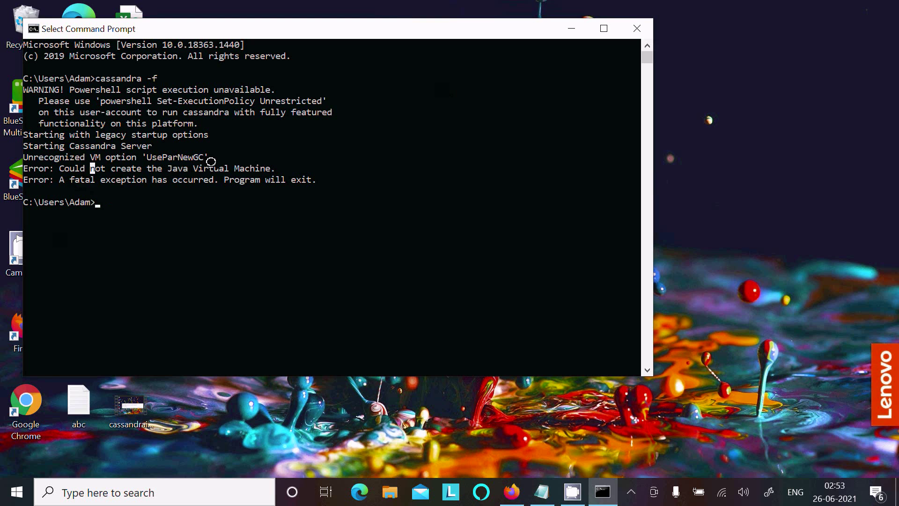
pyautogui.click(633, 23)
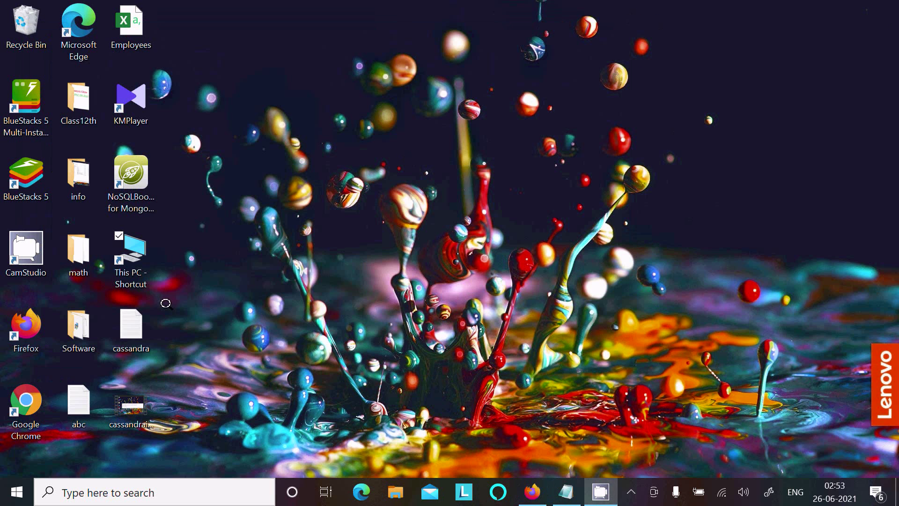
# Step: Browse This PC to C:\Program Files\Java to see jdk1.8.0_211, jdk-16.0.1 and jre1.8.0_211
pyautogui.doubleClick(131, 256)
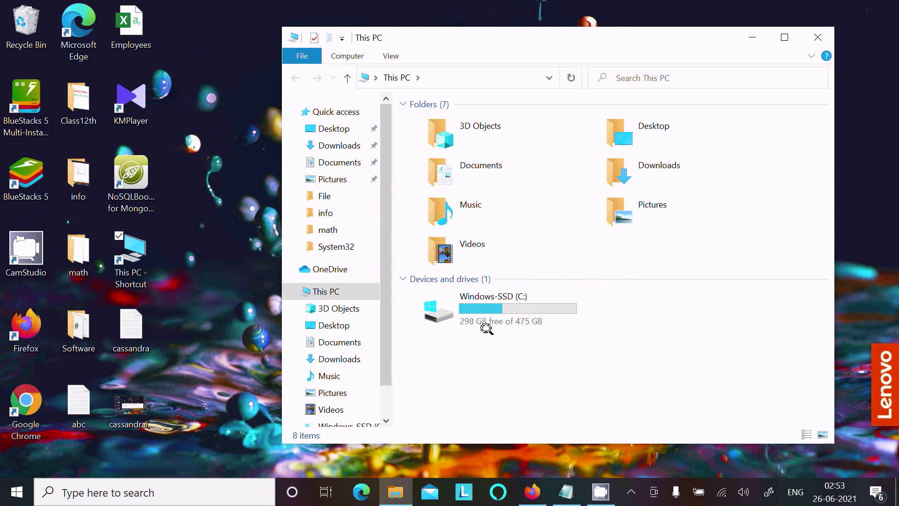
pyautogui.doubleClick(486, 309)
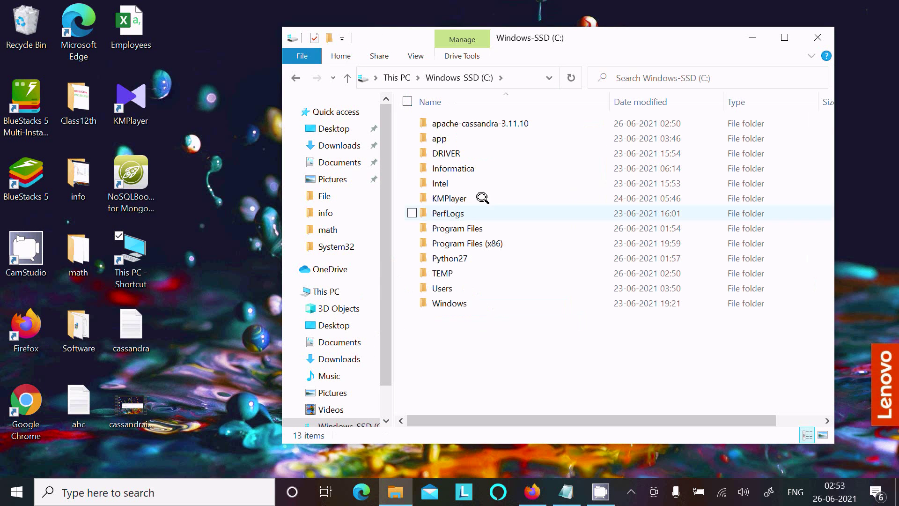
pyautogui.doubleClick(456, 228)
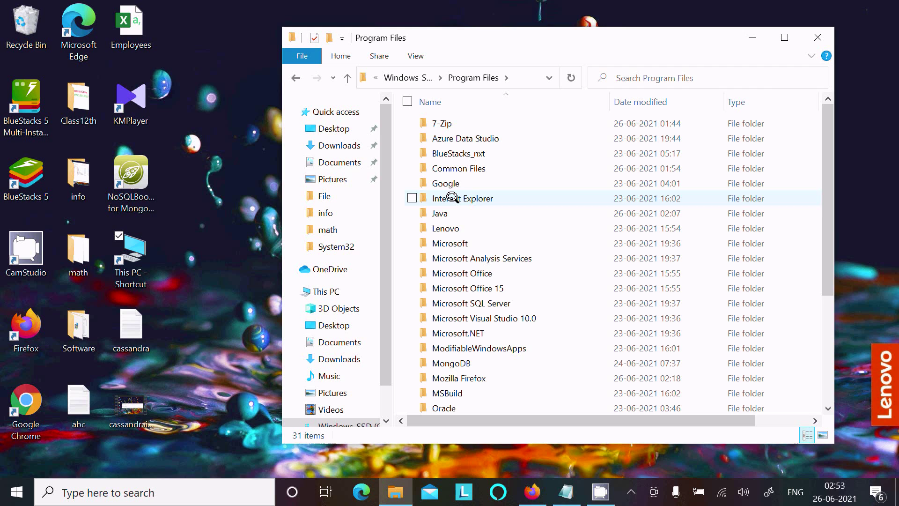
pyautogui.doubleClick(441, 212)
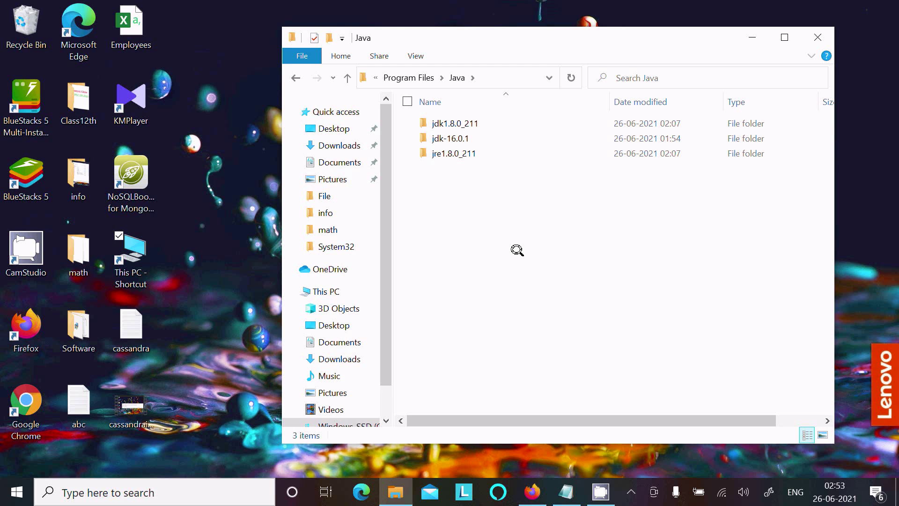
# Step: Open Environment Variables through an 'edit' search and begin editing the system Path variable
pyautogui.click(118, 484)
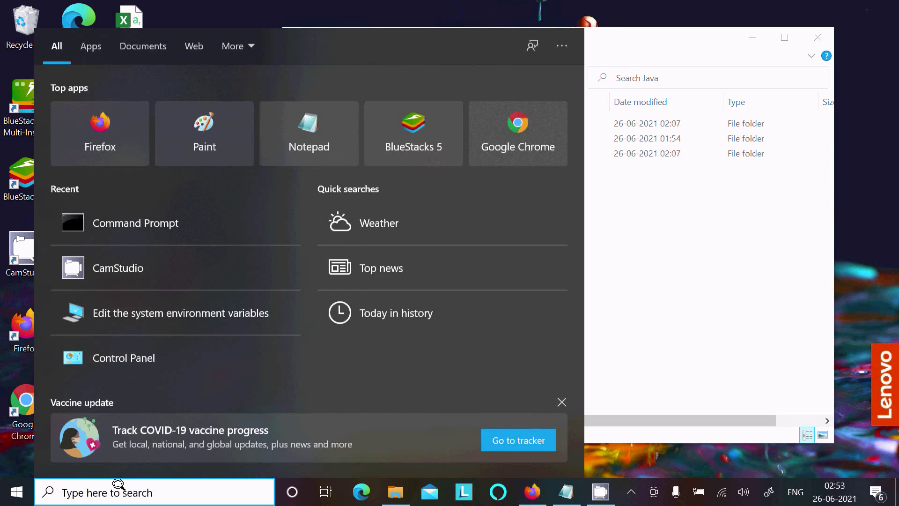
pyautogui.write('edit')
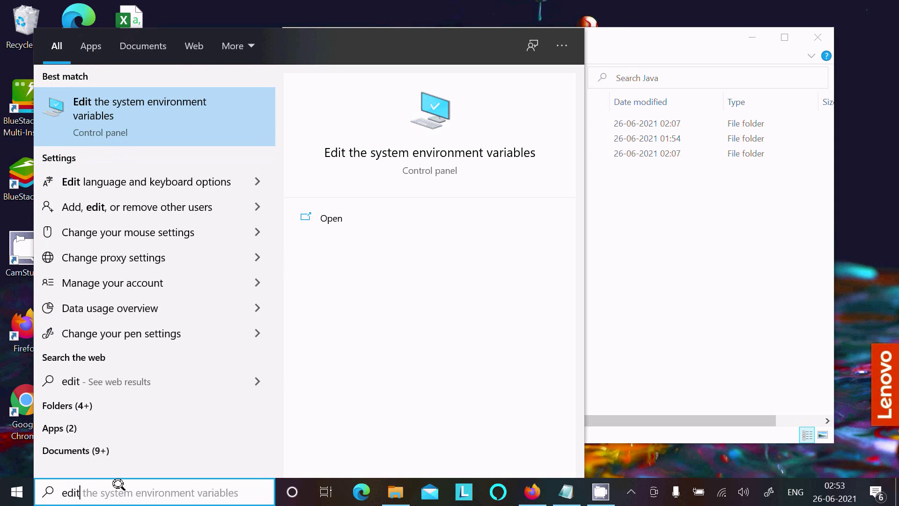
pyautogui.press('Return')
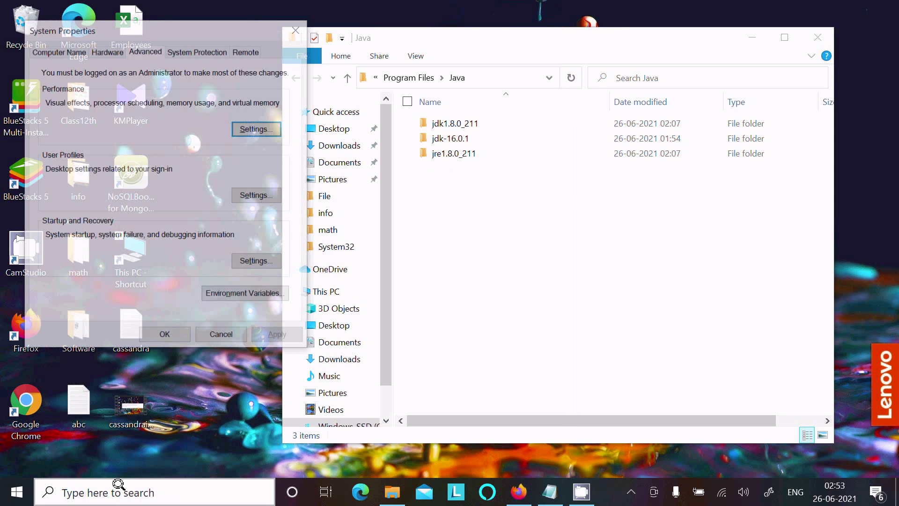
pyautogui.click(250, 293)
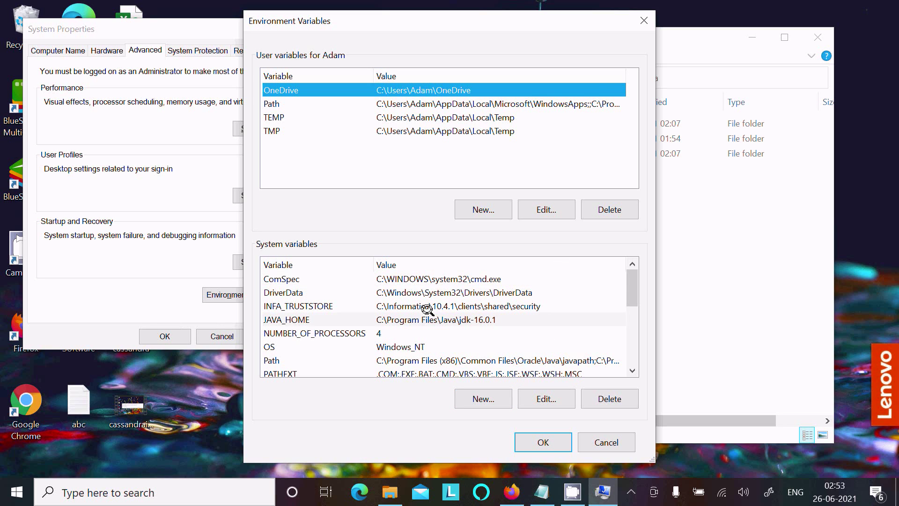
pyautogui.click(430, 316)
pyautogui.press('Down')
pyautogui.press('Down')
pyautogui.press('Down')
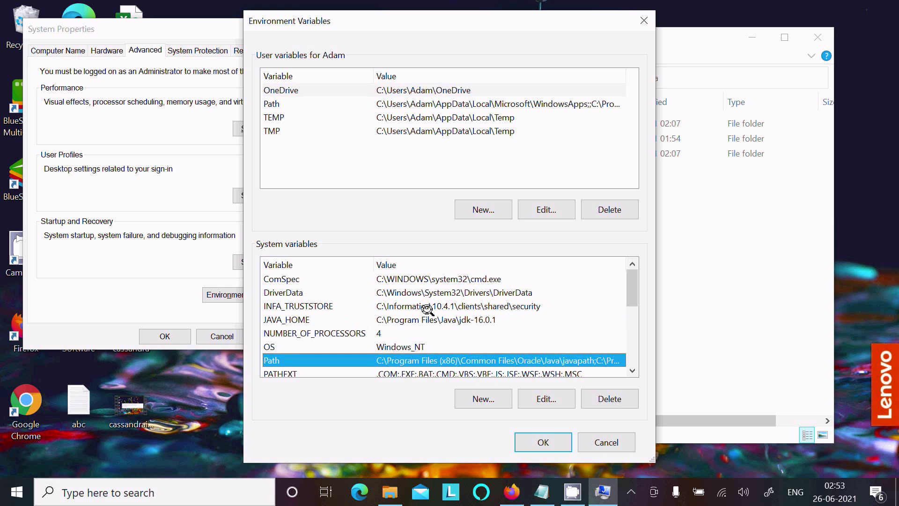
pyautogui.click(531, 397)
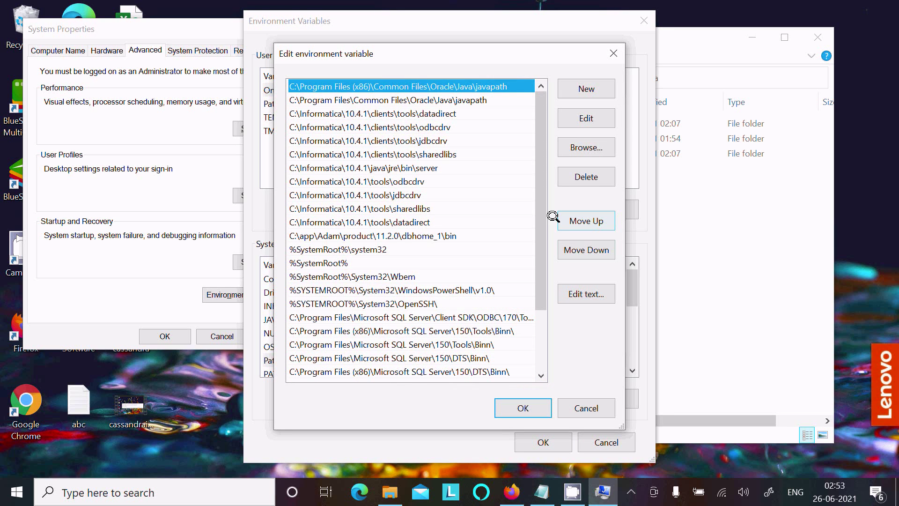
# Step: Delete the jdk-16.0.1\bin entry from Path and confirm both dialogs with OK
pyautogui.scroll(-2, 516, 319)
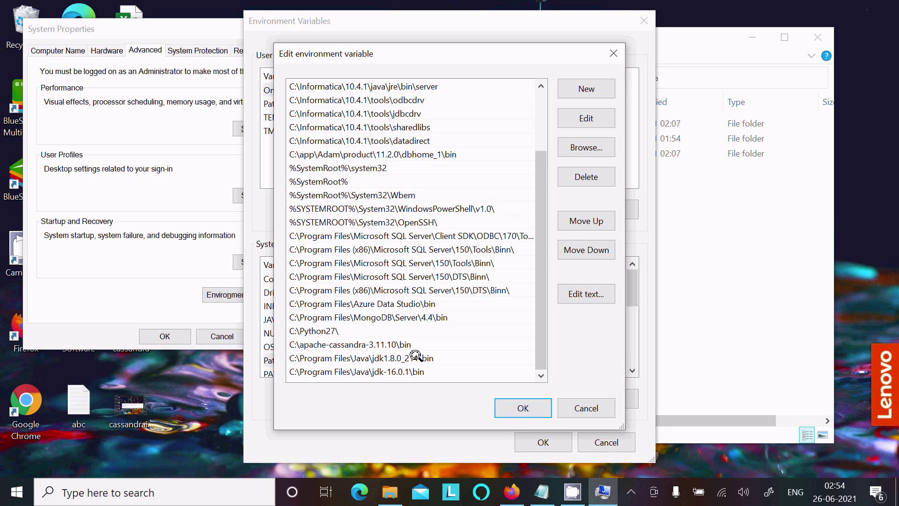
pyautogui.click(385, 369)
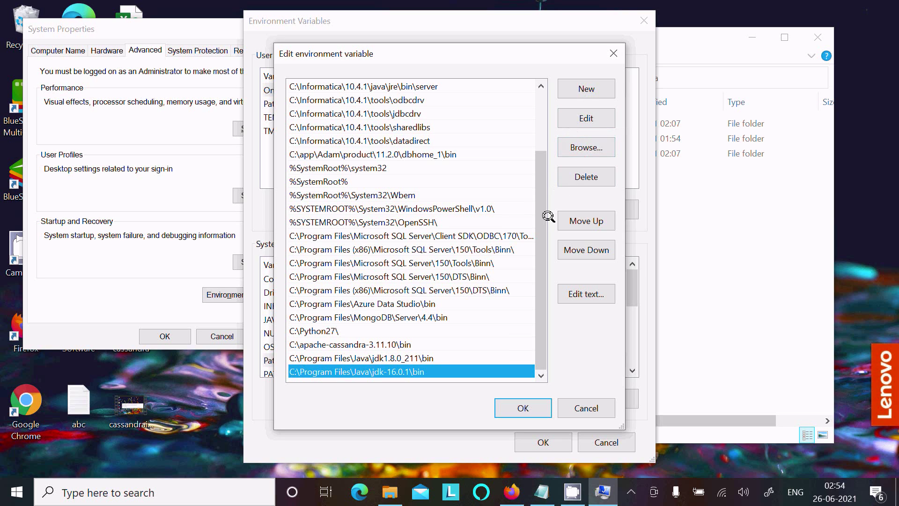
pyautogui.click(581, 178)
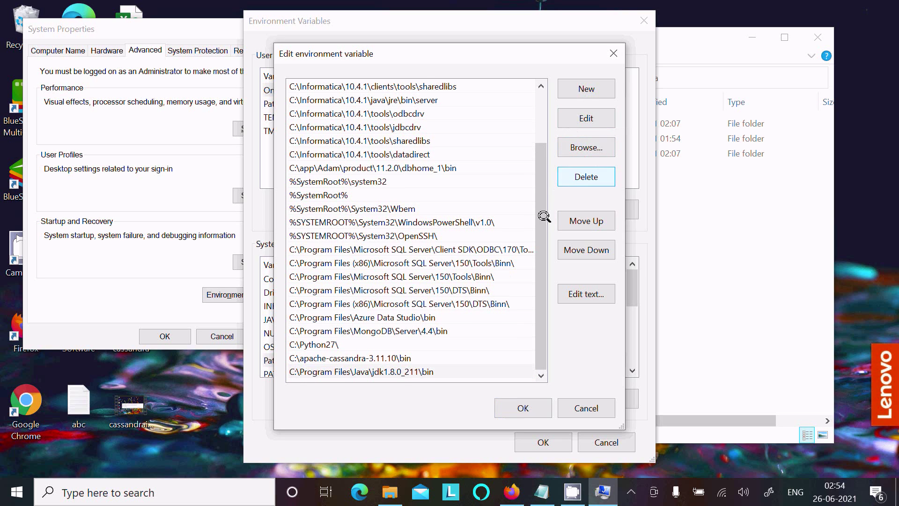
pyautogui.click(519, 406)
pyautogui.click(520, 440)
# Step: Close the settings and Java folder, then rerun cassandra in Command Prompt, which fails with 'Unrecognized VM option UseParNewGC'
pyautogui.click(167, 334)
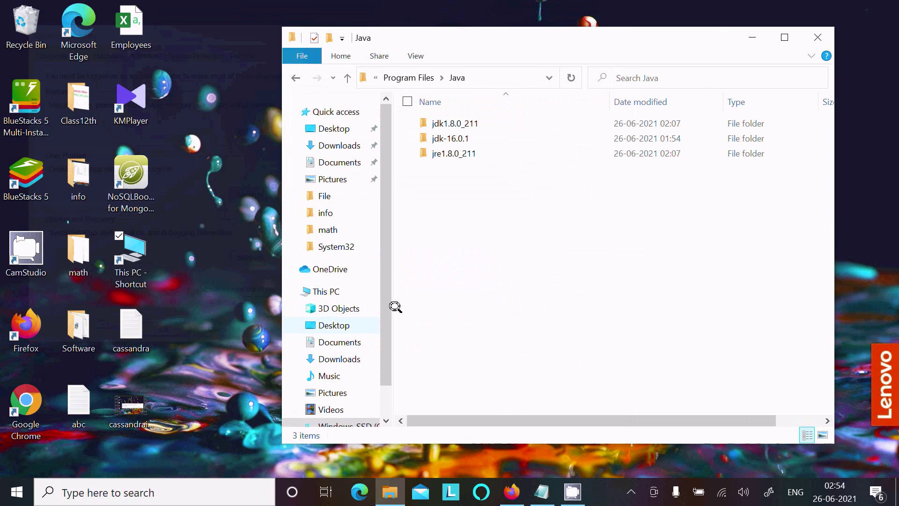
pyautogui.click(817, 37)
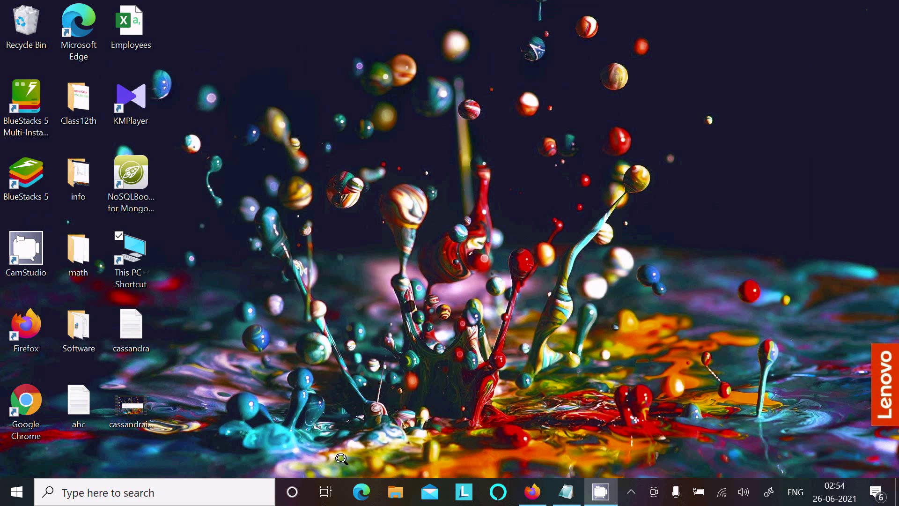
pyautogui.click(142, 499)
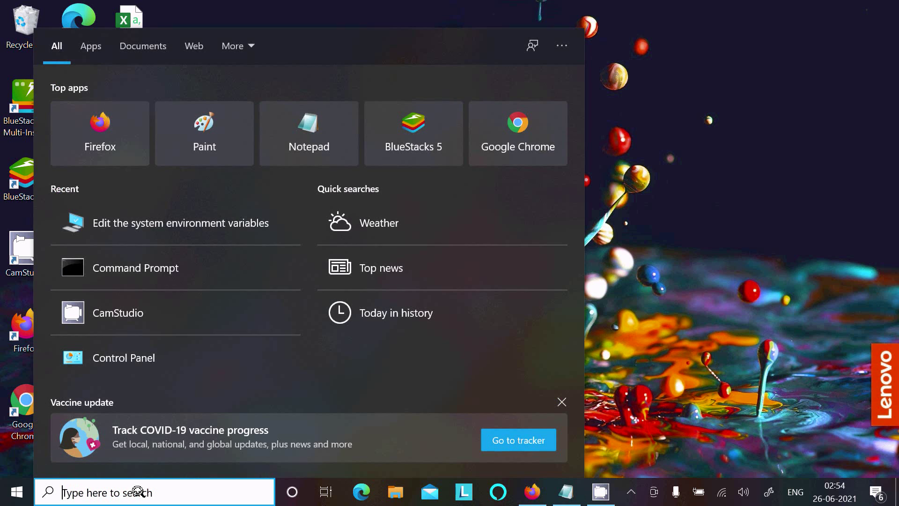
pyautogui.click(187, 281)
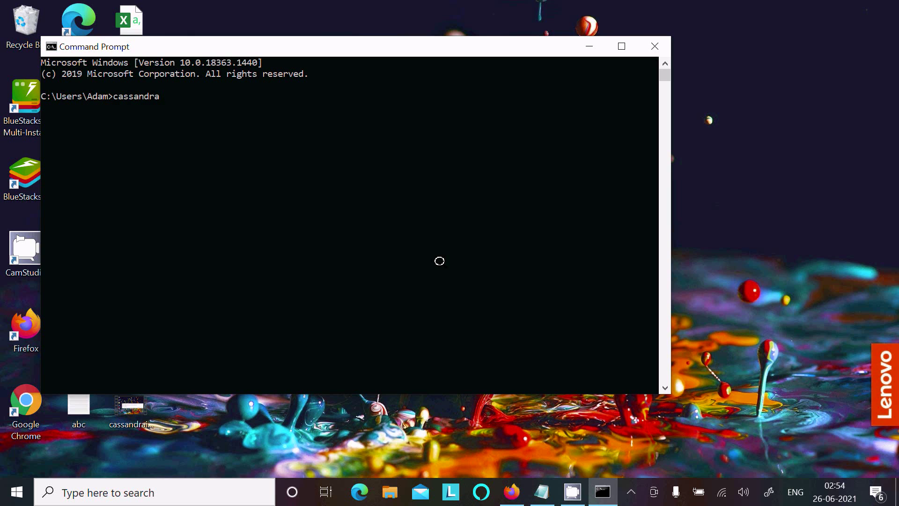
pyautogui.press('Return')
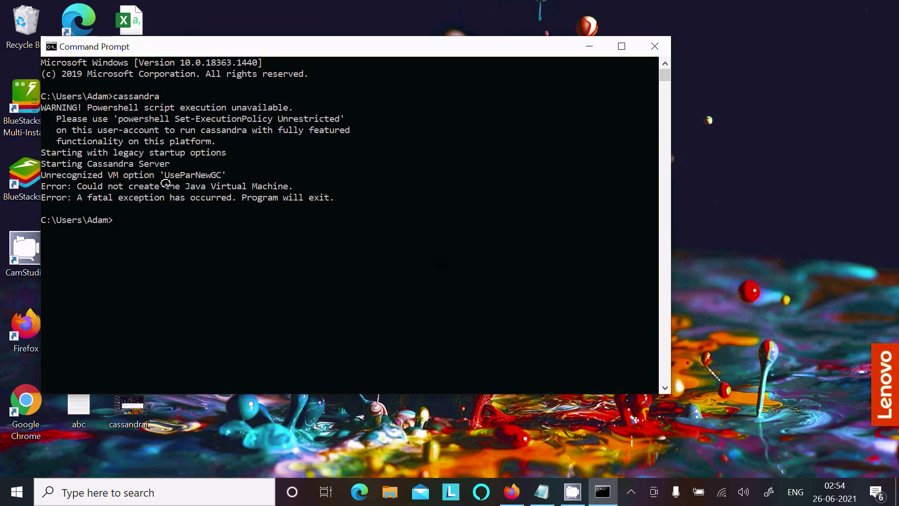
pyautogui.click(654, 45)
# Step: Check JAVA_HOME in Environment Variables (still jdk-16.0.1), cancel, and move System Properties aside
pyautogui.click(115, 493)
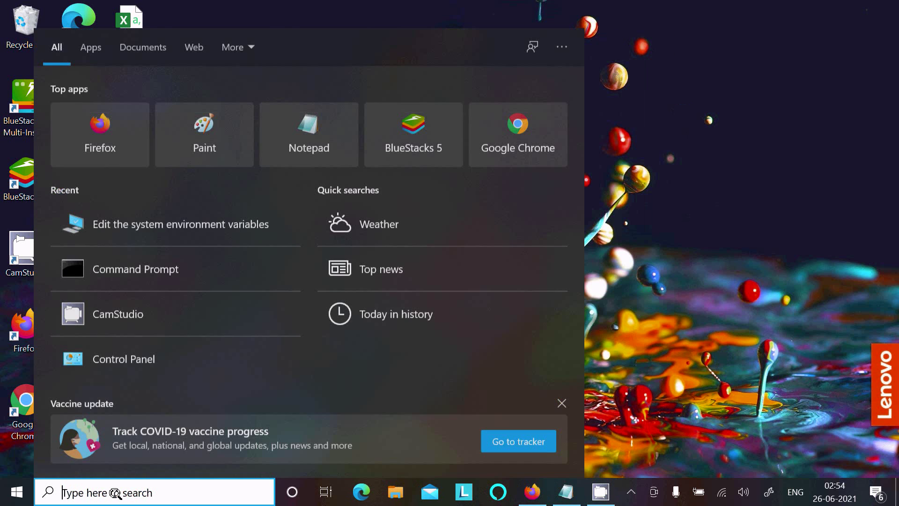
pyautogui.write('ed')
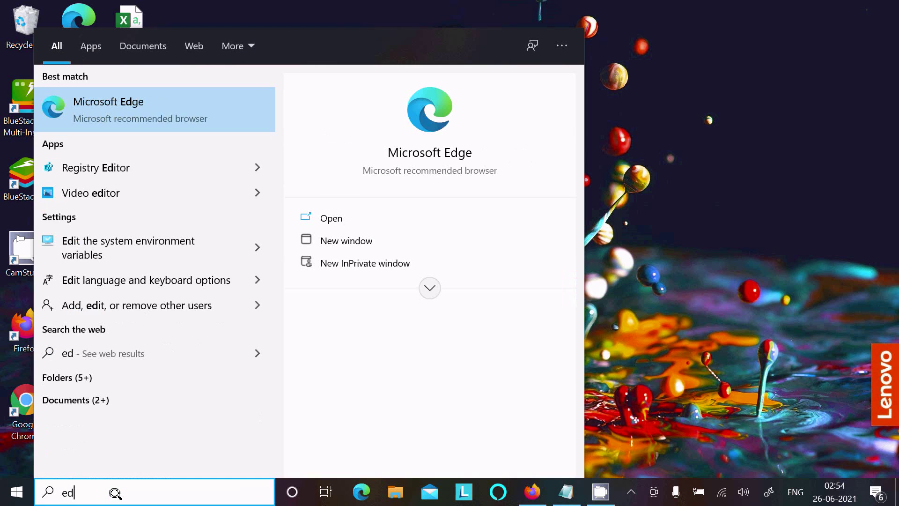
pyautogui.press('BackSpace')
pyautogui.press('Return')
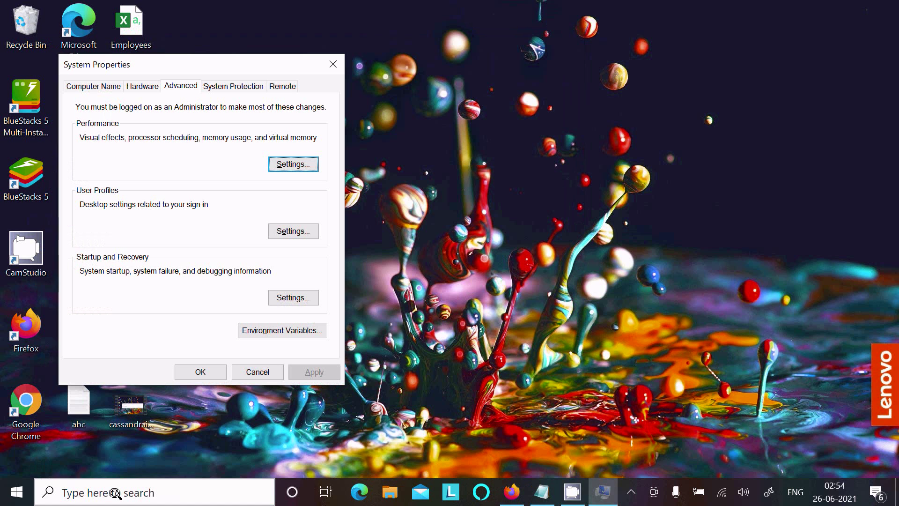
pyautogui.click(276, 328)
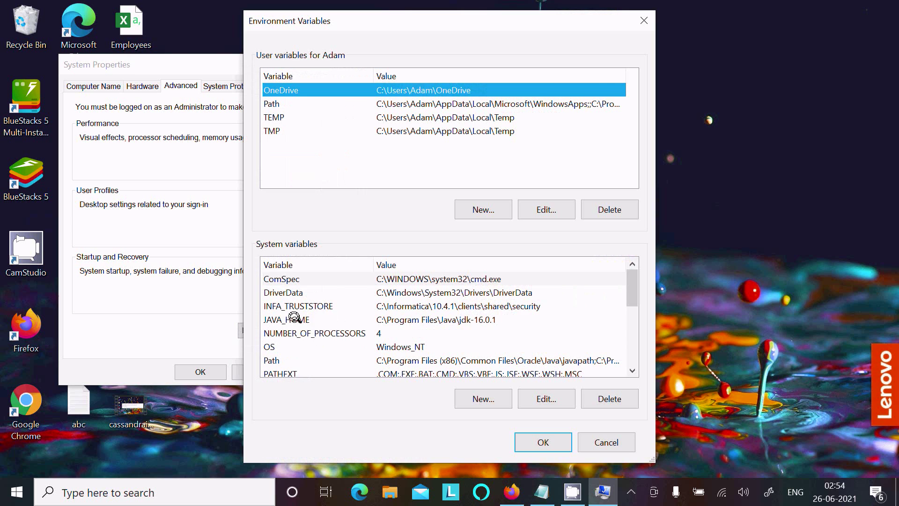
pyautogui.click(283, 317)
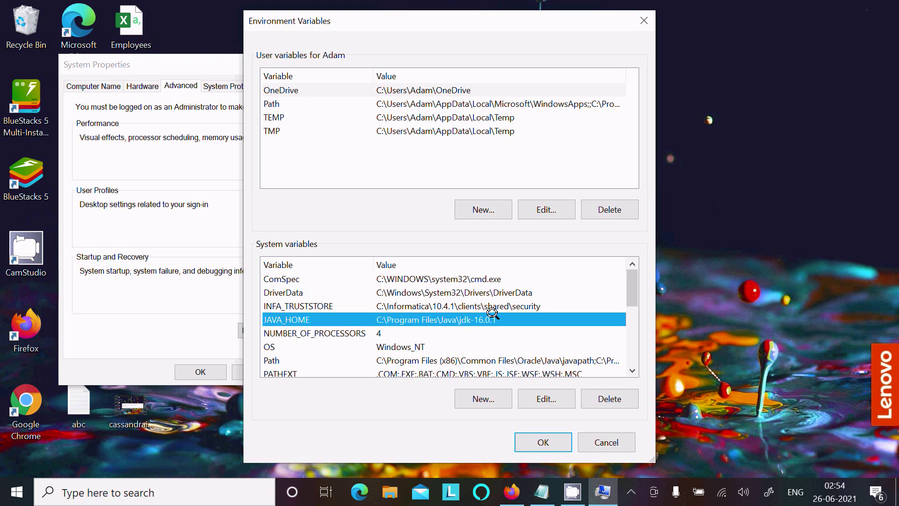
pyautogui.click(594, 438)
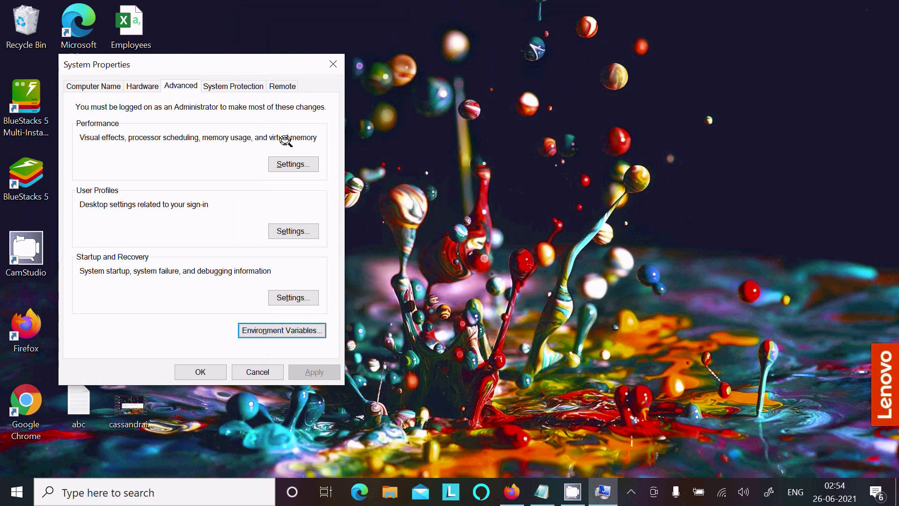
pyautogui.moveTo(225, 68); pyautogui.dragTo(581, 91)
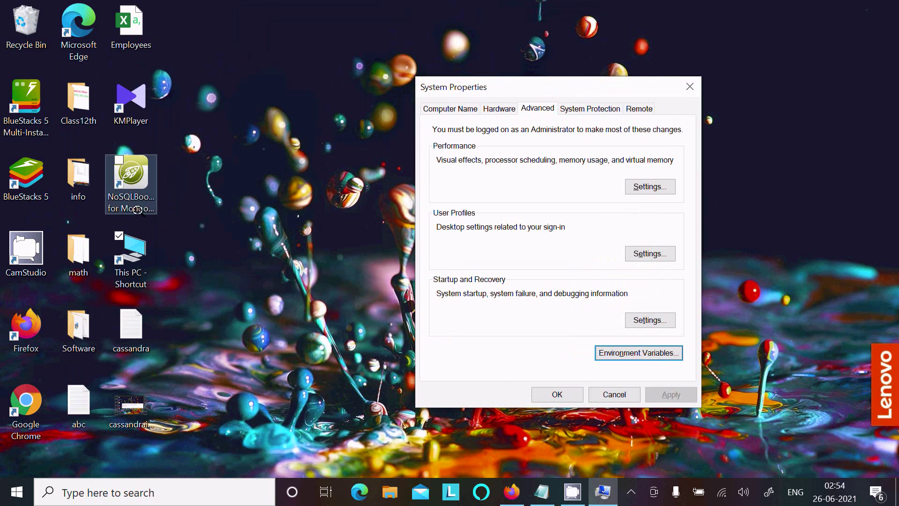
# Step: Browse File Explorer to C:\Program Files\Java\jdk1.8.0_211
pyautogui.doubleClick(127, 253)
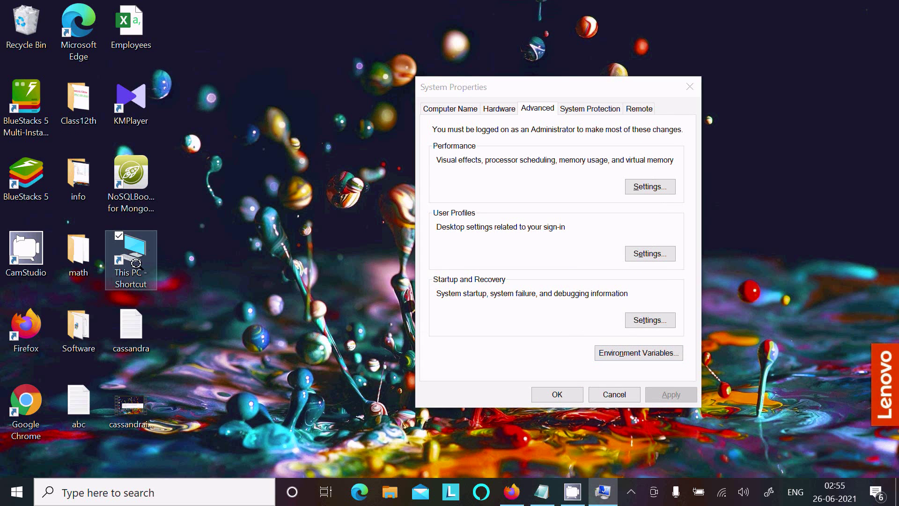
pyautogui.doubleClick(541, 321)
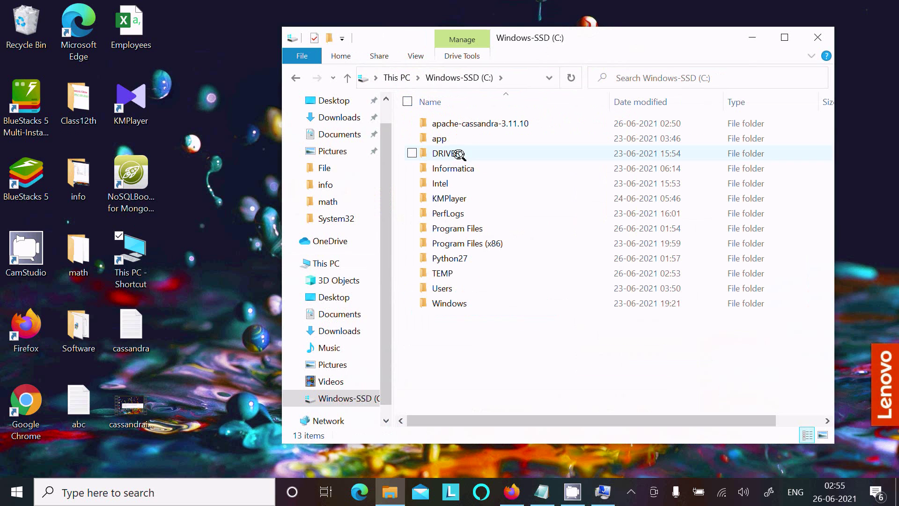
pyautogui.doubleClick(453, 228)
pyautogui.doubleClick(451, 212)
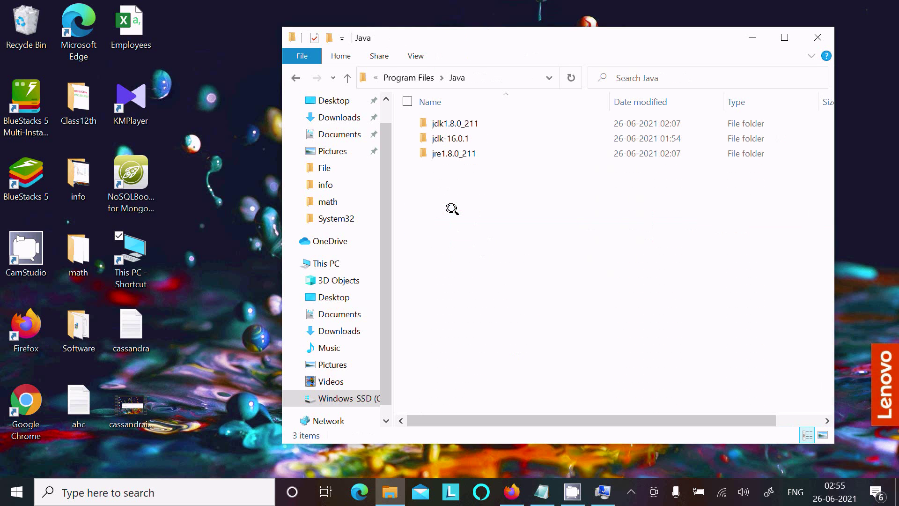
pyautogui.doubleClick(474, 123)
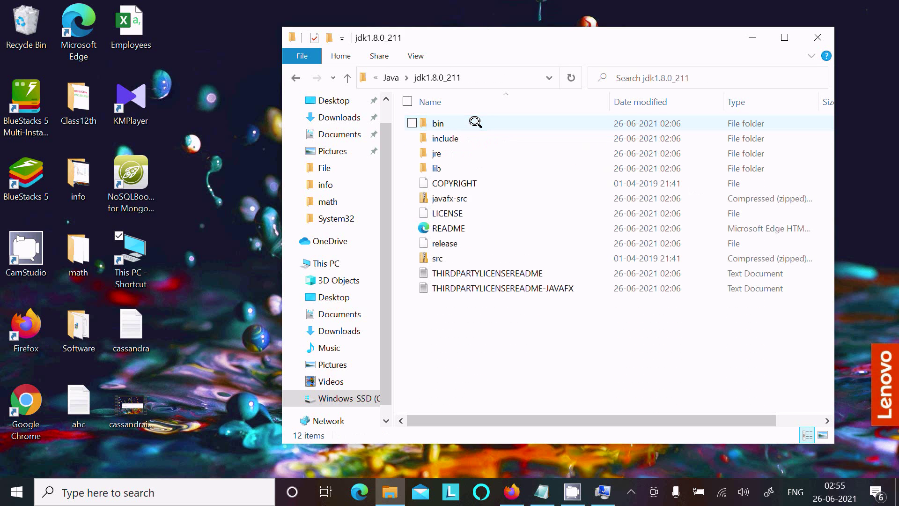
# Step: Copy the jdk1.8.0_211 folder path from the address bar and close Explorer
pyautogui.click(488, 71)
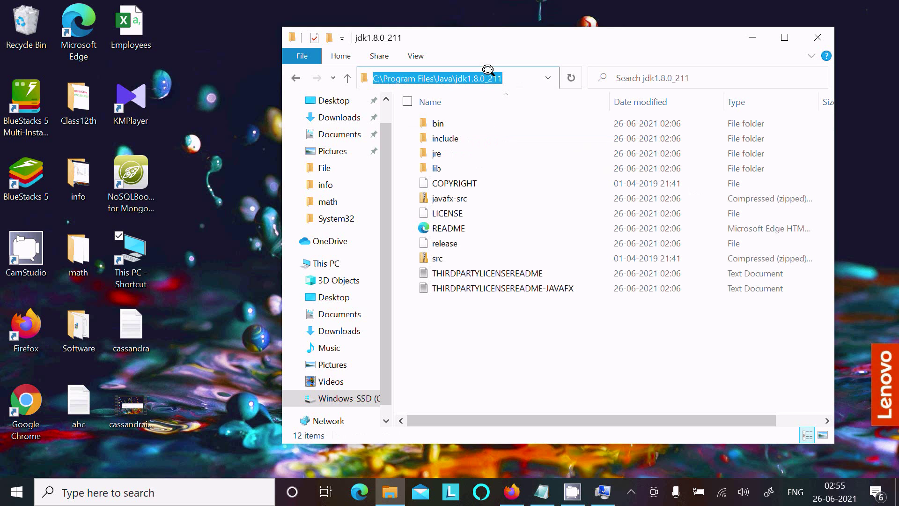
pyautogui.rightClick(445, 84)
pyautogui.click(333, 117)
pyautogui.click(818, 37)
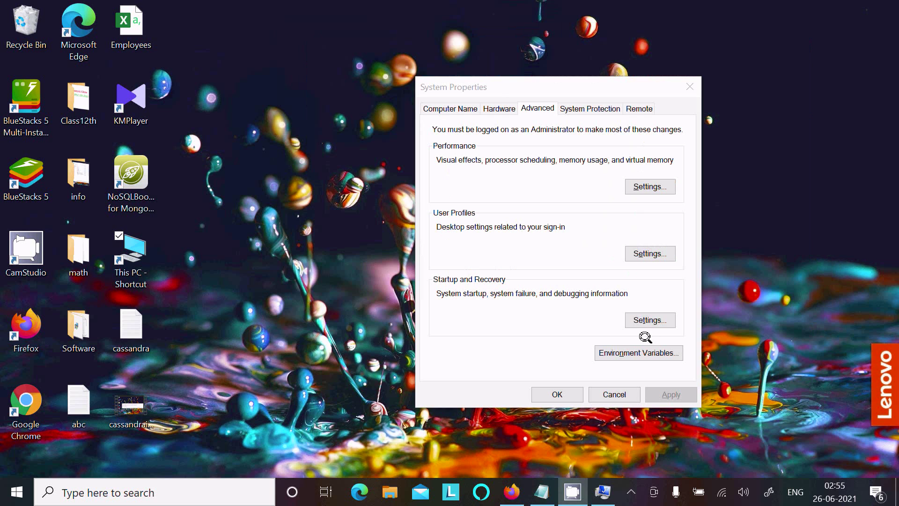
# Step: Replace the JAVA_HOME value with C:\Program Files\Java\jdk1.8.0_211 and save with OK
pyautogui.click(647, 353)
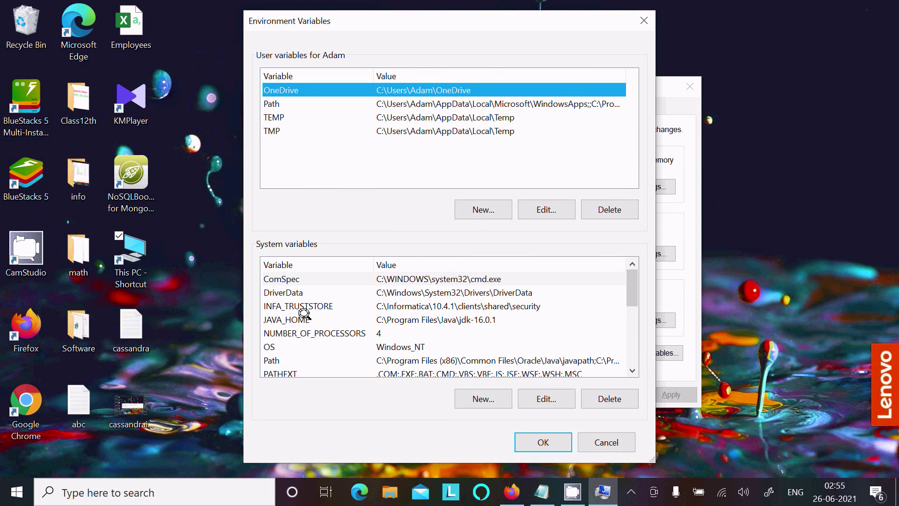
pyautogui.click(300, 319)
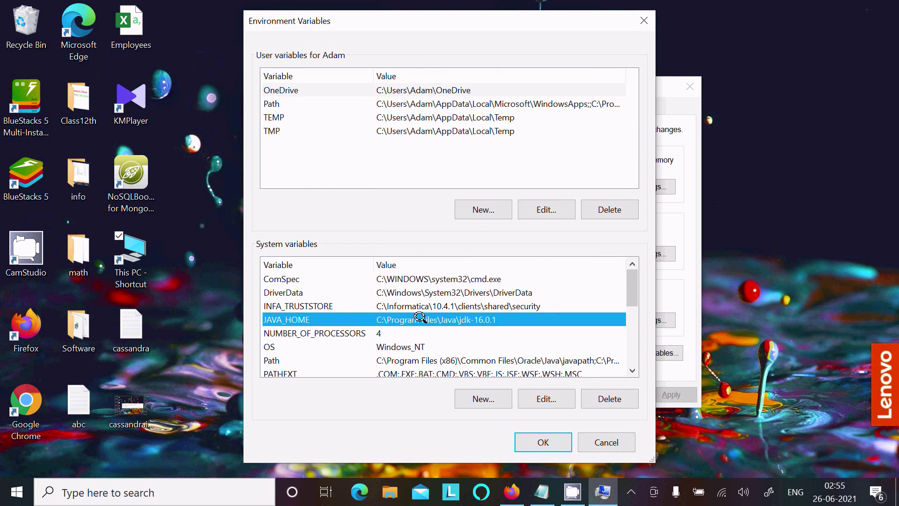
pyautogui.click(534, 397)
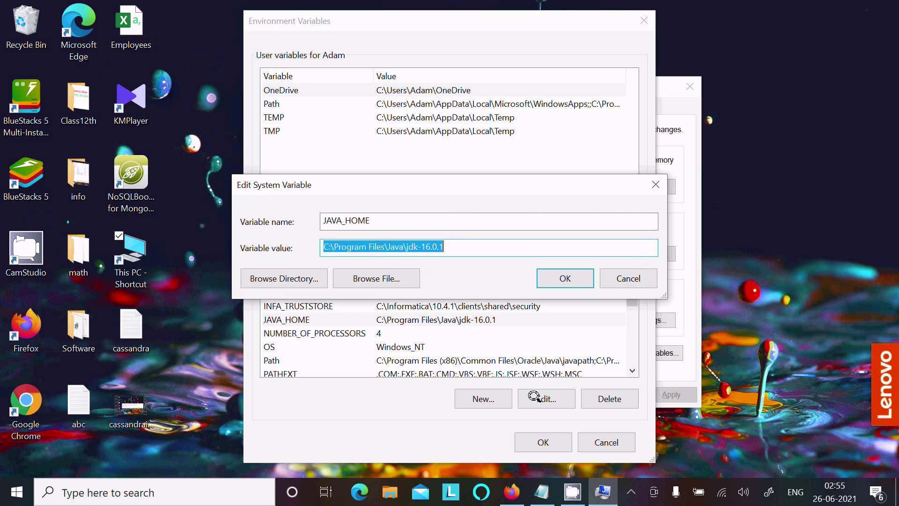
pyautogui.moveTo(452, 239); pyautogui.dragTo(270, 251)
pyautogui.hotkey('ctrl', 'v')
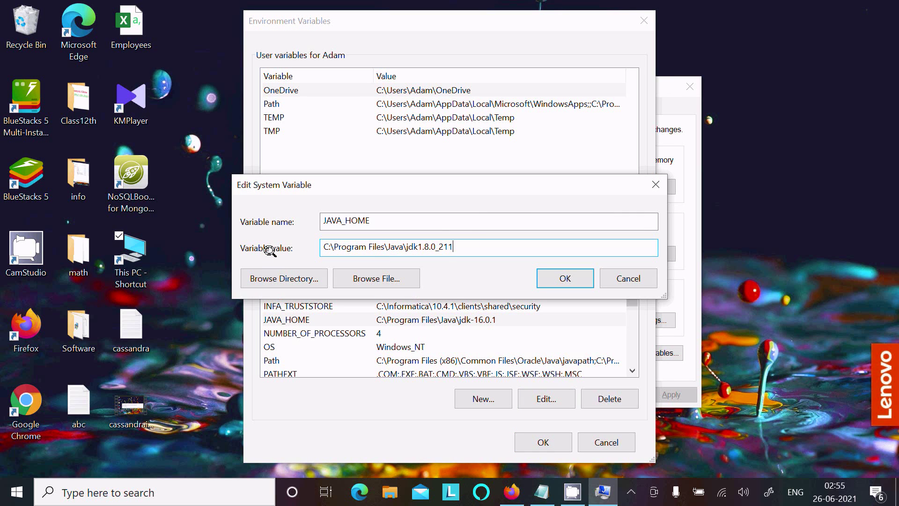
pyautogui.click(545, 278)
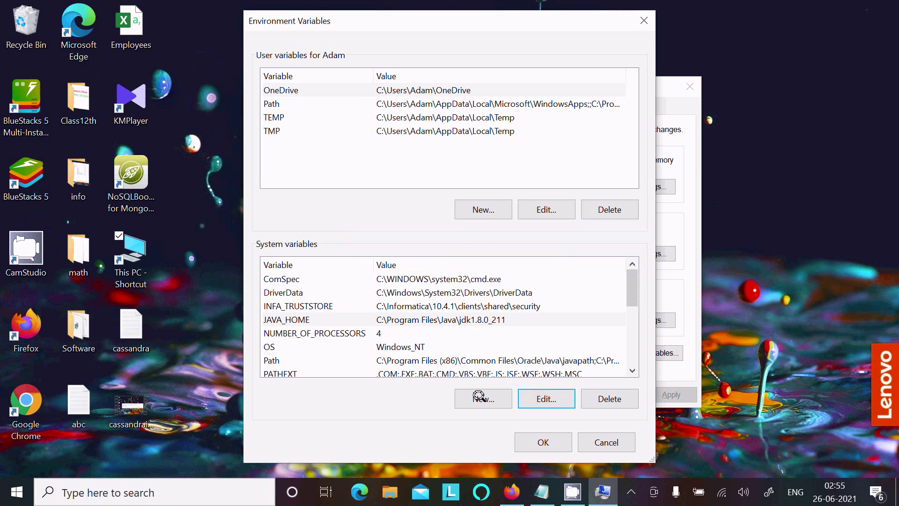
pyautogui.click(544, 442)
# Step: Close System Properties and launch a new Command Prompt from search
pyautogui.click(539, 393)
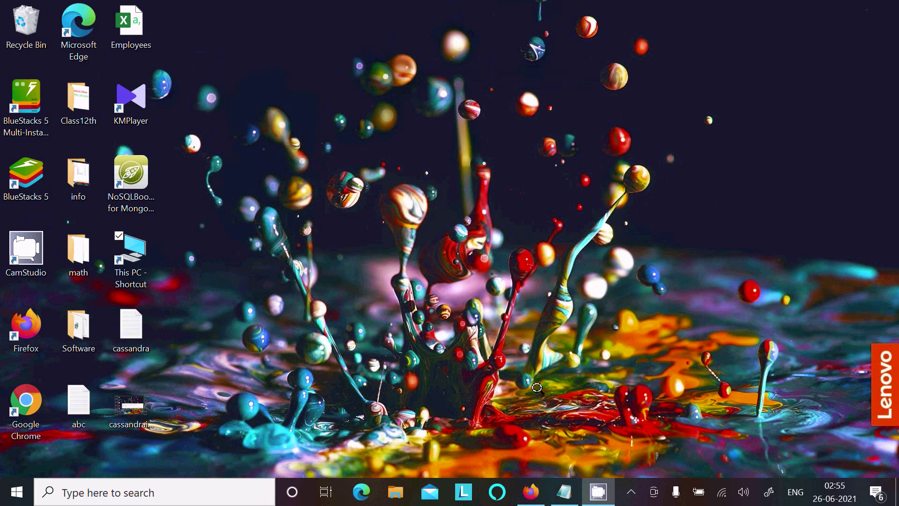
pyautogui.click(157, 483)
pyautogui.write('c')
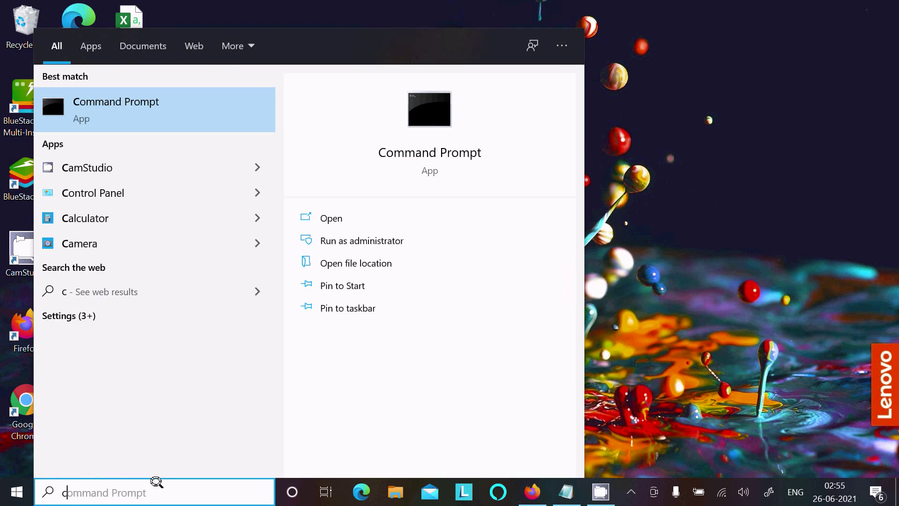
pyautogui.press('Return')
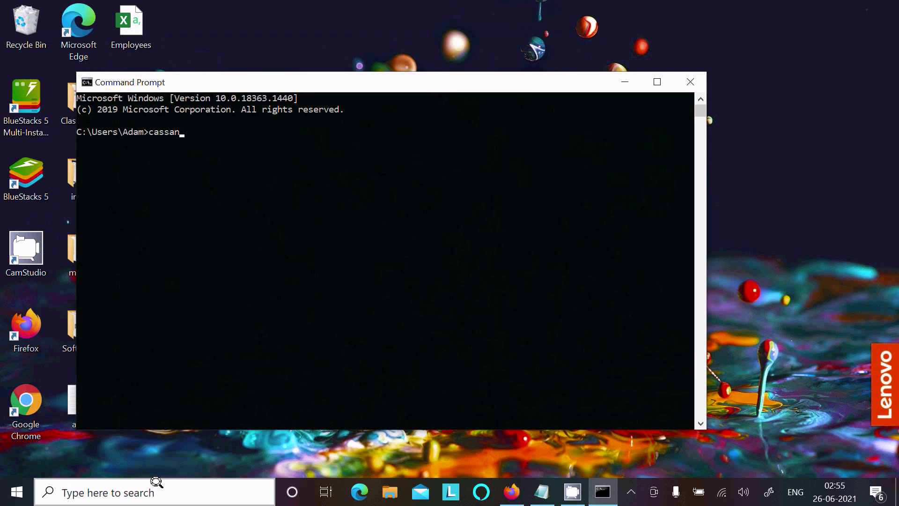
# Step: Run cassandra and watch the log reach 'Startup complete', listening for CQL on port 9042
pyautogui.write('cassandra')
pyautogui.press('Return')
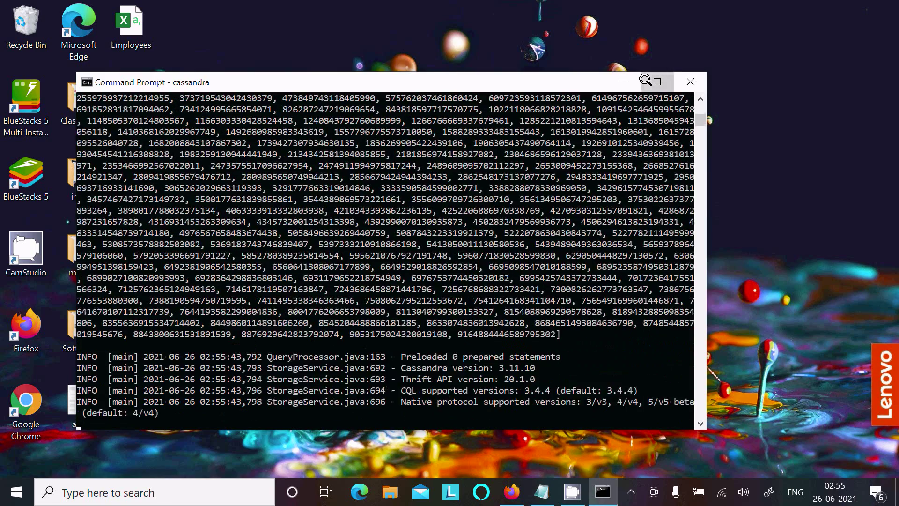
pyautogui.click(657, 82)
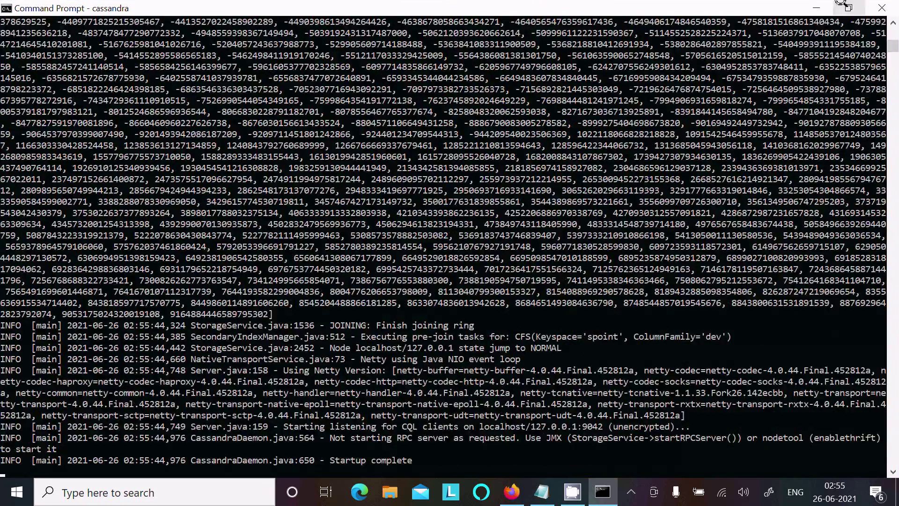
pyautogui.click(848, 8)
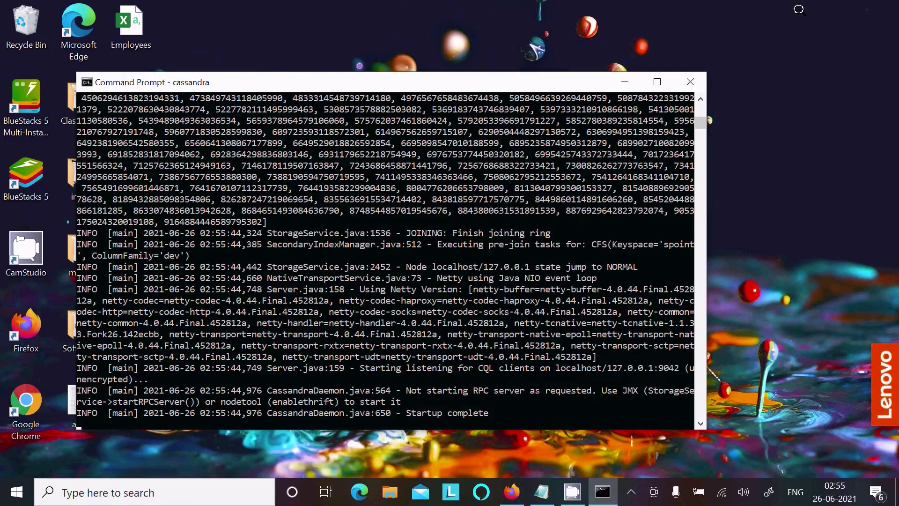